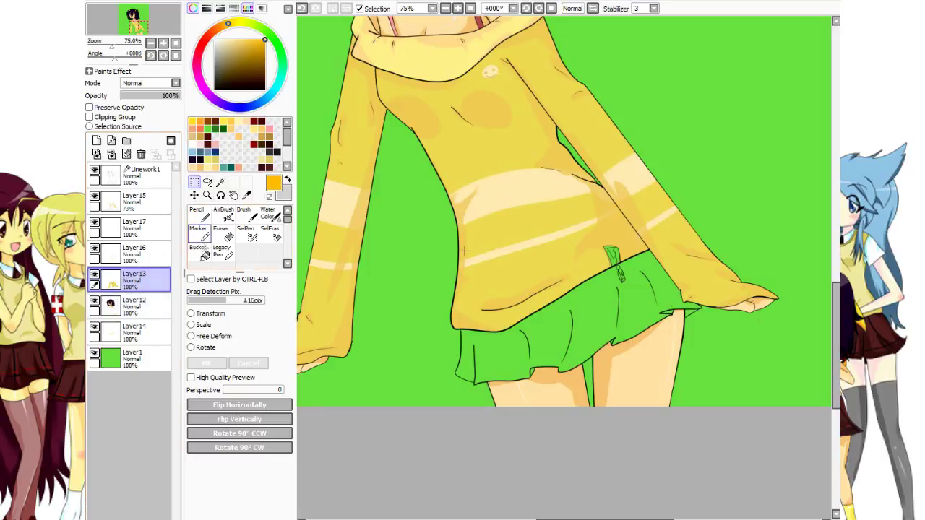
On the Linework1 layer, select the main skirt area with the magic wand.
left_click(220, 183)
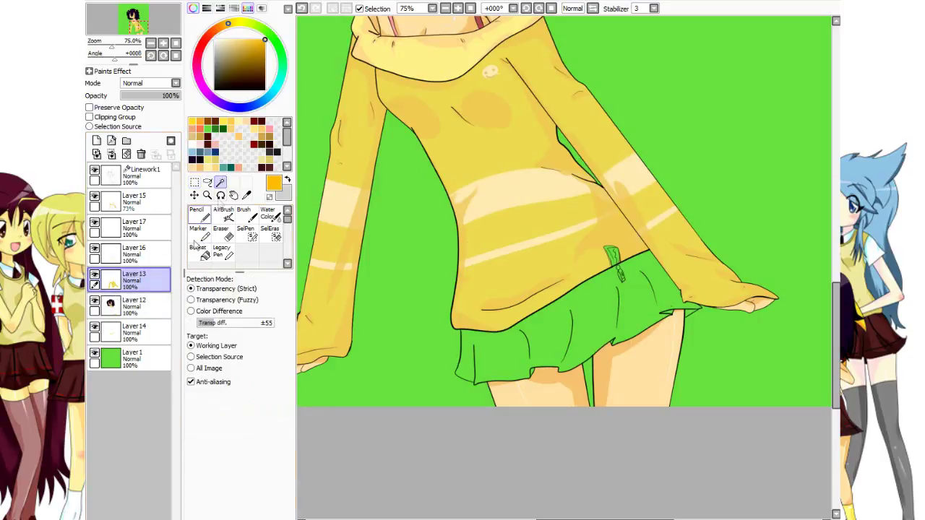
left_click(153, 182)
left_click(595, 325)
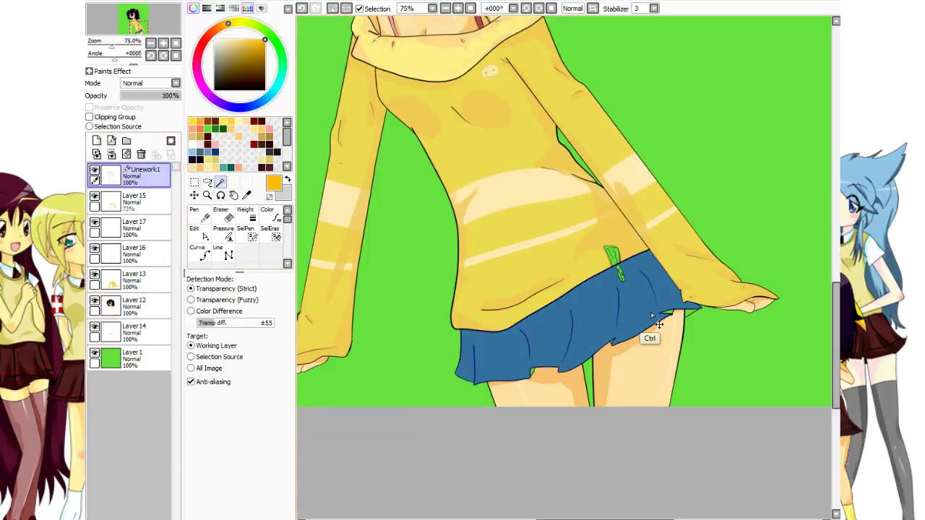
scroll(651, 316, "up", 2)
left_click_drag(640, 270, 612, 198)
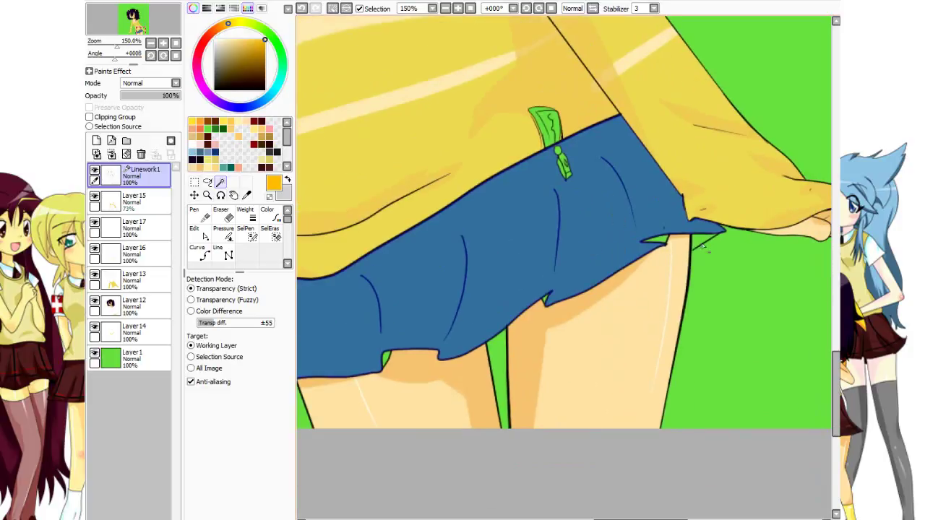
Add the small fold gaps along the skirt's hem to the selection and touch it up with SelPen at size 3.
left_click_drag(683, 242, 612, 307)
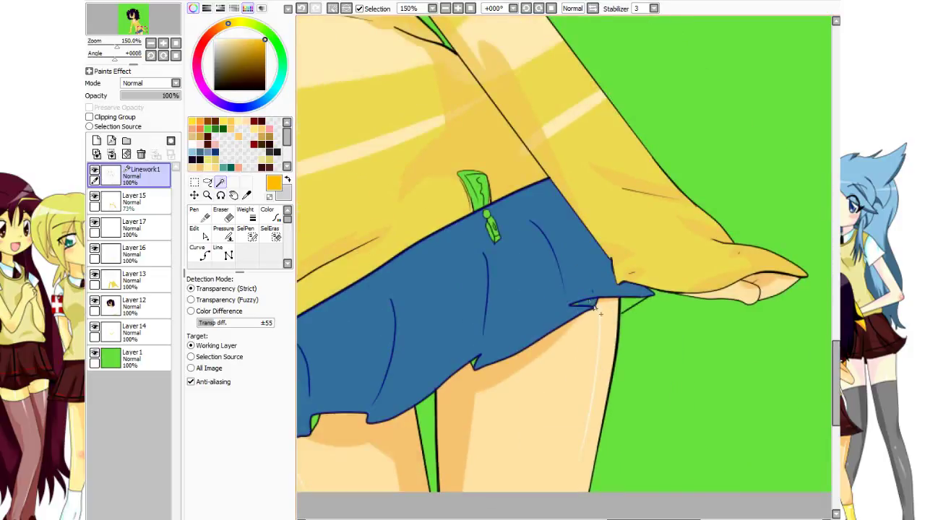
left_click(621, 307)
left_click_drag(568, 335, 690, 306)
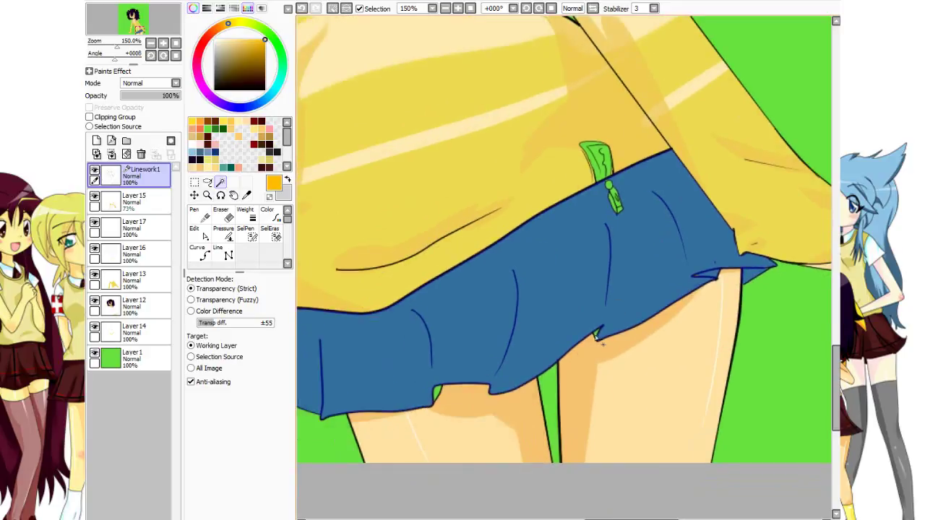
left_click_drag(551, 363, 631, 310)
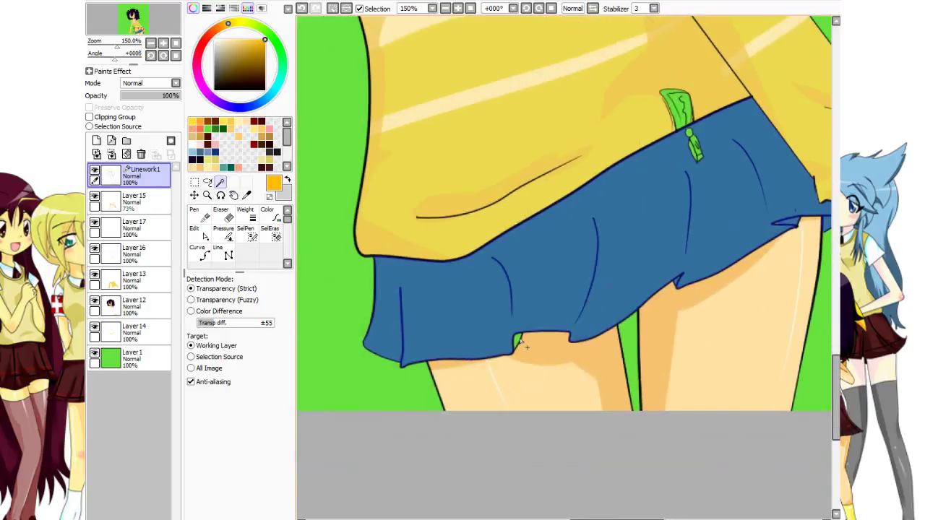
scroll(698, 302, "up", 3)
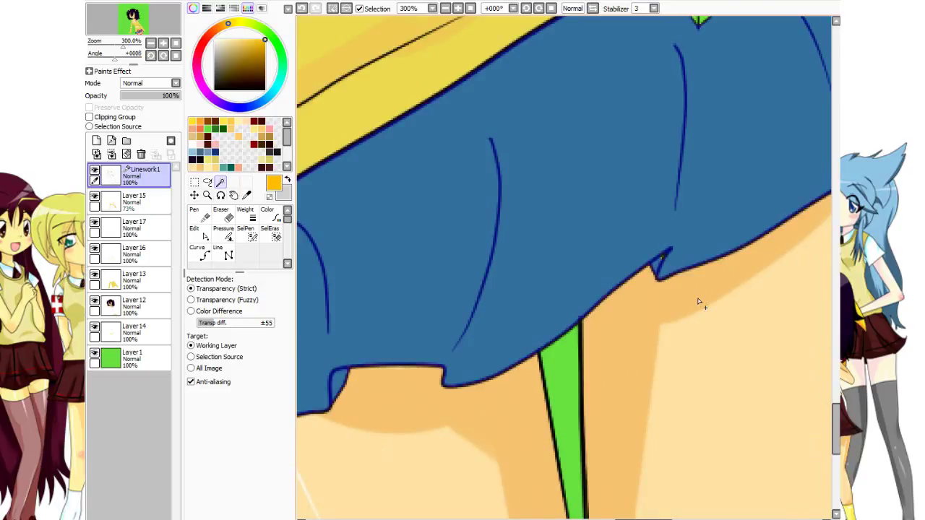
left_click(246, 231)
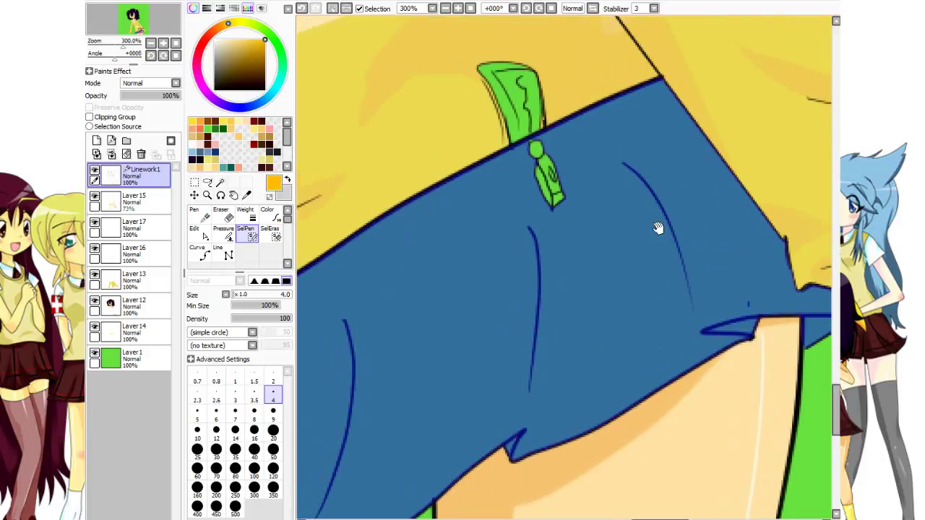
key("bracketleft")
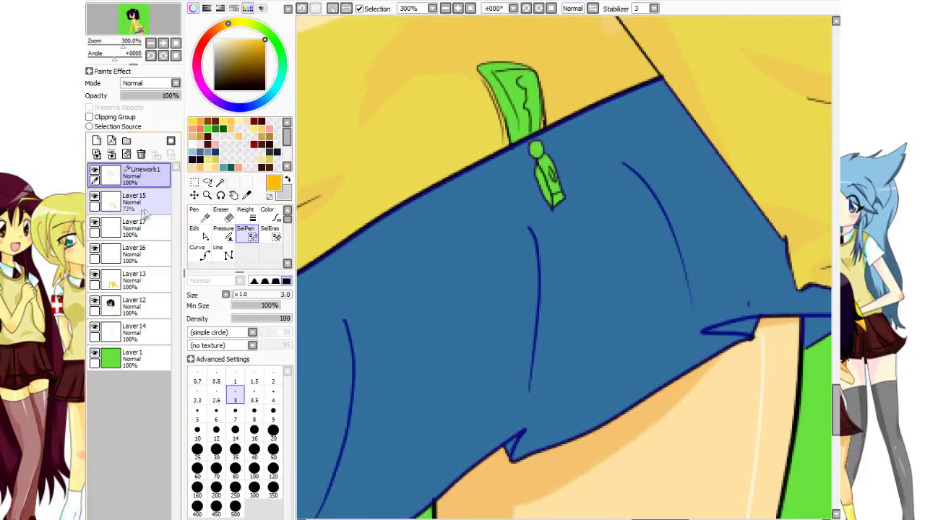
Fill the selected skirt on Layer13 with yellow-orange using the Bucket.
left_click(134, 278)
left_click(201, 253)
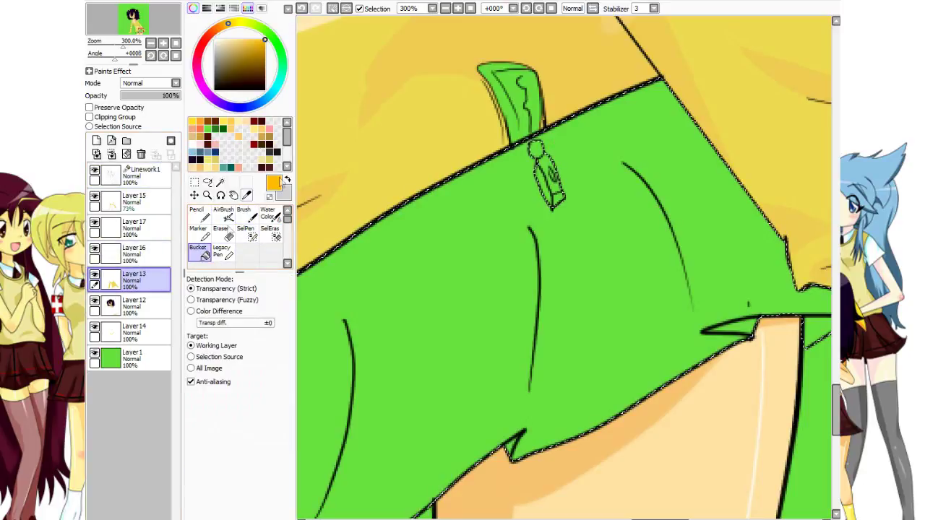
left_click(502, 318)
left_click_drag(468, 348, 614, 134)
left_click_drag(458, 226, 676, 235)
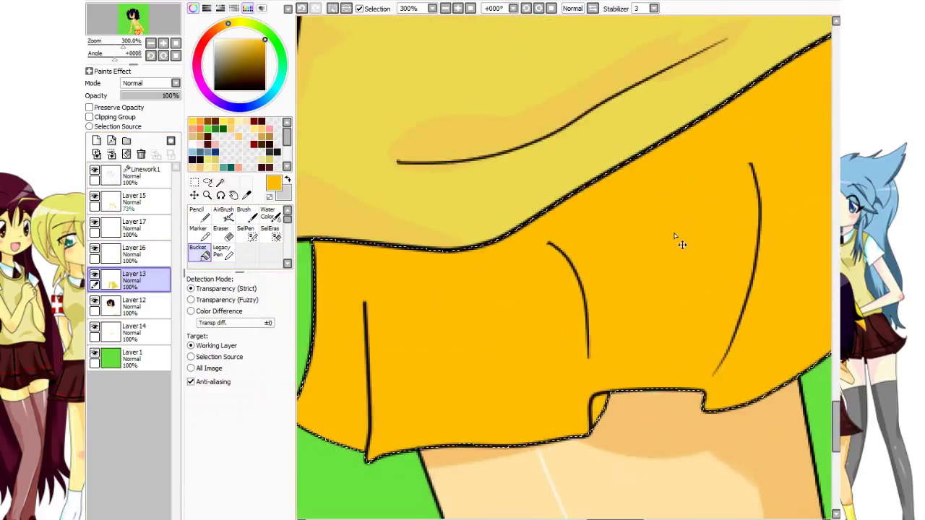
Add a new layer directly above Layer13 and choose a deeper orange for the Brush.
scroll(676, 236, "down", 6)
scroll(681, 244, "up", 6)
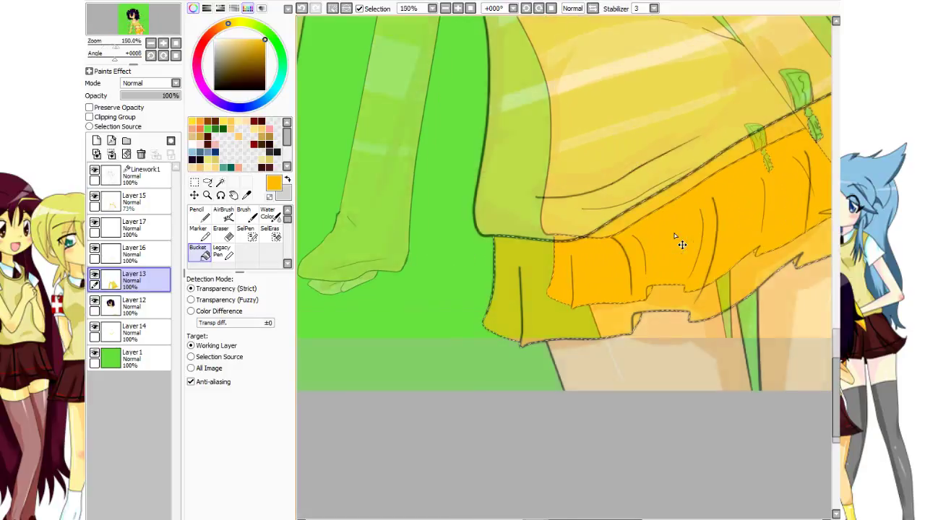
left_click_drag(479, 203, 593, 236)
left_click_drag(229, 25, 220, 27)
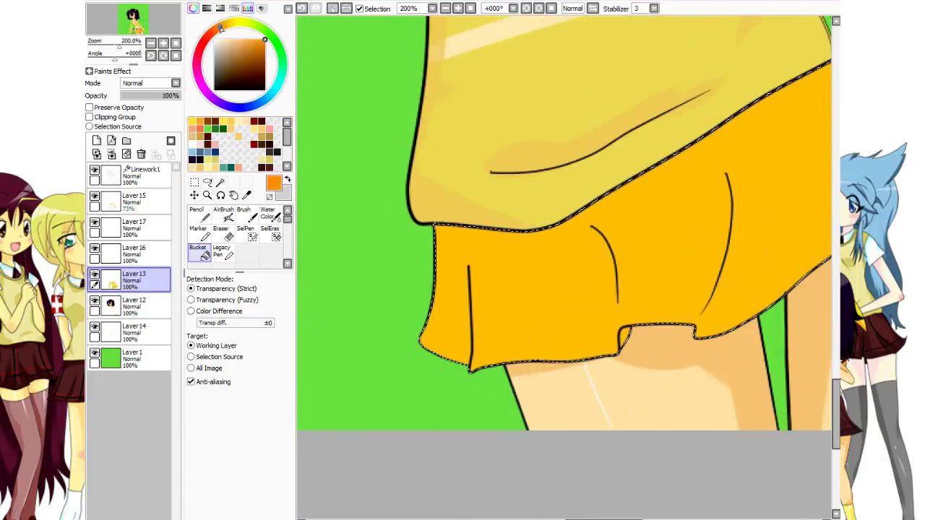
left_click(244, 213)
left_click(136, 254)
left_click(135, 280)
left_click(96, 141)
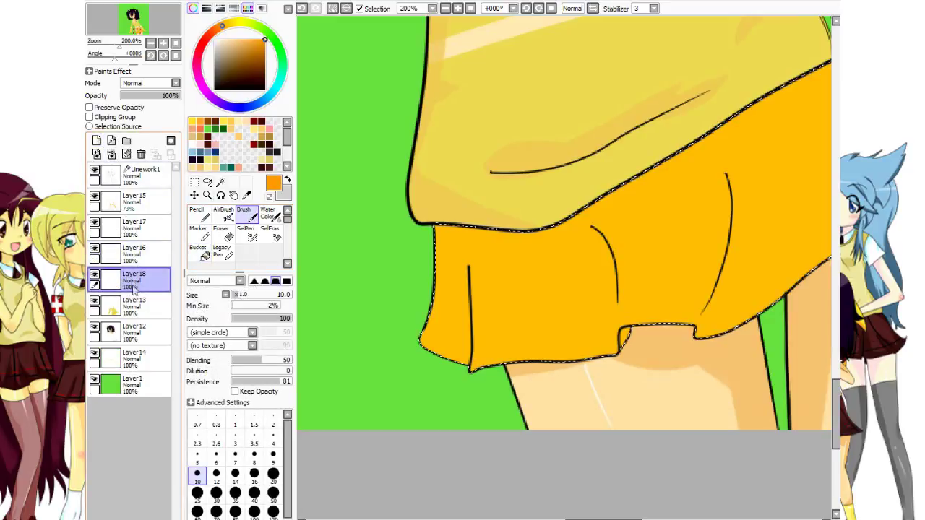
Paint deeper orange shadows along the skirt's two leftmost folds with the Brush at size 42.
left_click_drag(519, 333, 550, 307)
mouse_move(472, 347)
left_mouse_down()
mouse_move(495, 348)
mouse_move(499, 238)
left_mouse_up()
left_click_drag(663, 270, 601, 300)
mouse_move(599, 334)
left_mouse_down()
mouse_move(598, 297)
mouse_move(575, 200)
left_mouse_up()
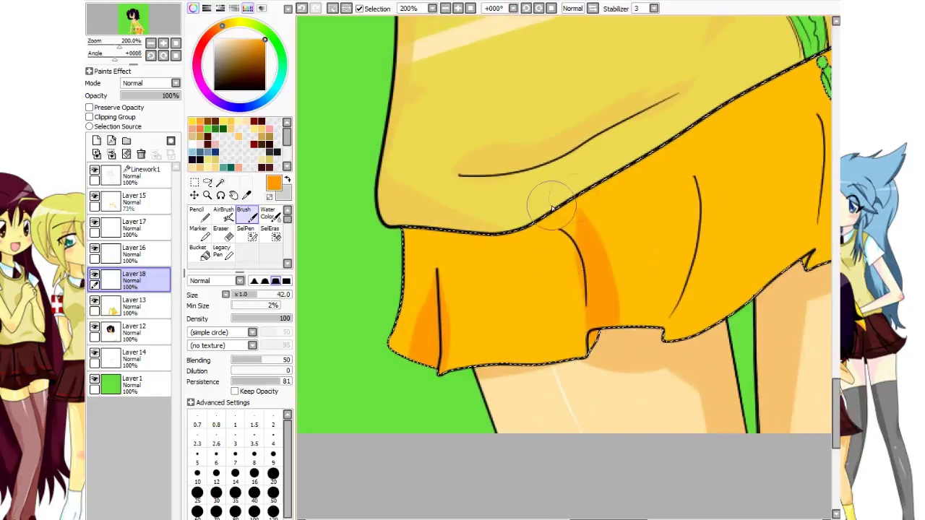
Shade the skirt's upper edge just beneath the sweater hem in deeper orange.
left_click_drag(604, 165, 503, 210)
left_click_drag(723, 109, 553, 190)
mouse_move(633, 119)
left_mouse_down()
mouse_move(641, 148)
mouse_move(481, 203)
left_mouse_up()
mouse_move(388, 233)
left_mouse_down()
mouse_move(658, 145)
mouse_move(582, 200)
left_mouse_up()
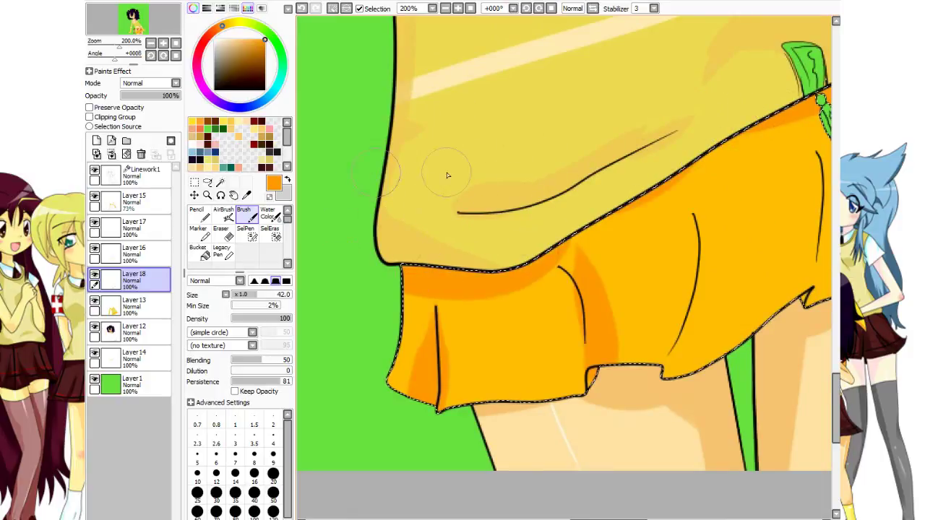
Paint deeper orange shadows along the skirt's middle folds and below the sweater hem near the zipper pull.
left_click_drag(674, 245, 548, 215)
mouse_move(568, 328)
left_mouse_down()
mouse_move(546, 328)
mouse_move(583, 137)
left_mouse_up()
left_click_drag(657, 229, 564, 270)
mouse_move(499, 339)
left_mouse_down()
mouse_move(485, 370)
mouse_move(504, 362)
mouse_move(492, 347)
mouse_move(530, 303)
left_mouse_up()
left_click_drag(597, 310, 624, 177)
left_click_drag(635, 239, 587, 312)
left_click_drag(571, 343, 558, 250)
left_click_drag(633, 273, 574, 329)
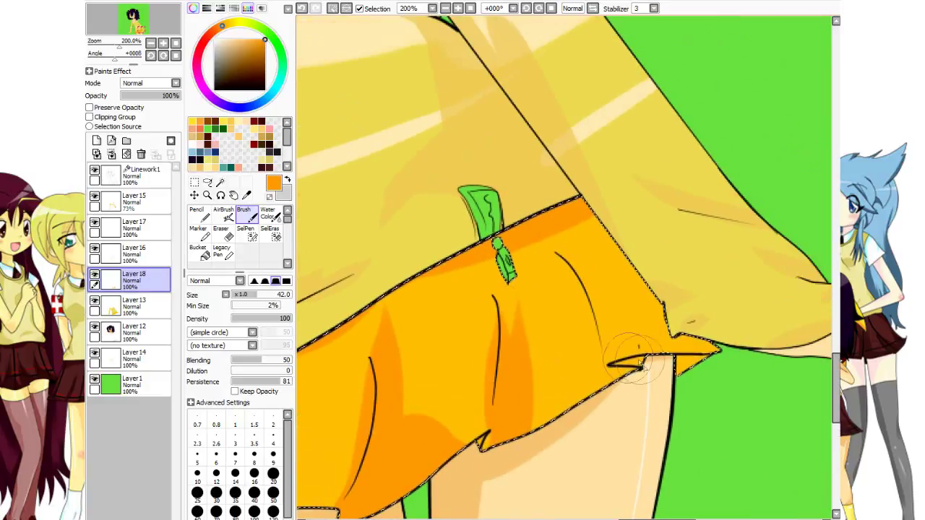
Shade the skirt's right side beside the sleeve and around the rightmost fold.
left_click_drag(630, 331, 595, 208)
mouse_move(595, 208)
left_mouse_down()
mouse_move(636, 370)
mouse_move(667, 350)
mouse_move(699, 350)
left_mouse_up()
left_click_drag(643, 253, 614, 370)
mouse_move(611, 307)
left_mouse_down()
mouse_move(613, 379)
mouse_move(535, 425)
left_mouse_up()
left_click_drag(578, 392, 549, 326)
Refine the shading at the skirt's lower left folds and hem notch with the Brush at size 12.
left_click_drag(421, 336, 717, 194)
left_click_drag(538, 321, 532, 318)
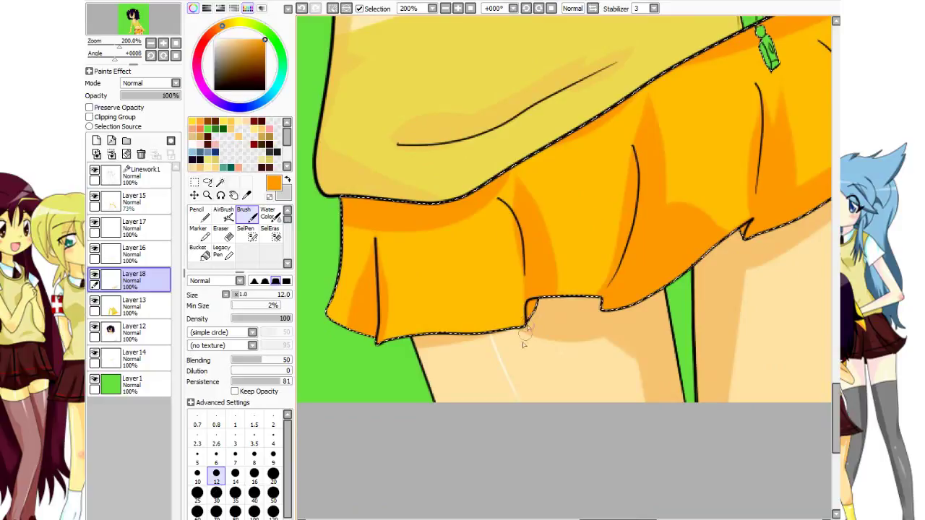
mouse_move(422, 324)
left_mouse_down()
mouse_move(489, 305)
mouse_move(443, 303)
left_mouse_up()
left_click_drag(523, 192, 475, 322)
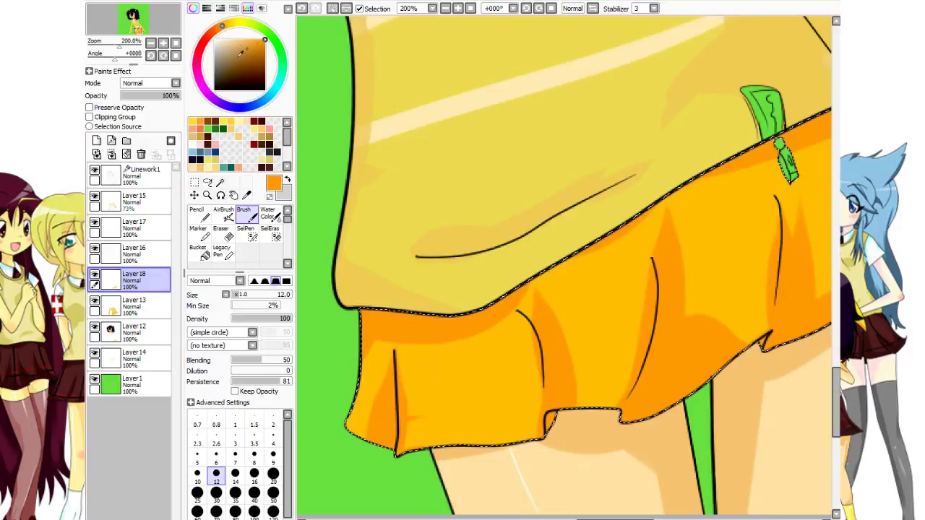
Add a new layer directly above Layer13 and paint a white vertical stripe down the left part of the skirt.
left_click_drag(222, 48, 205, 23)
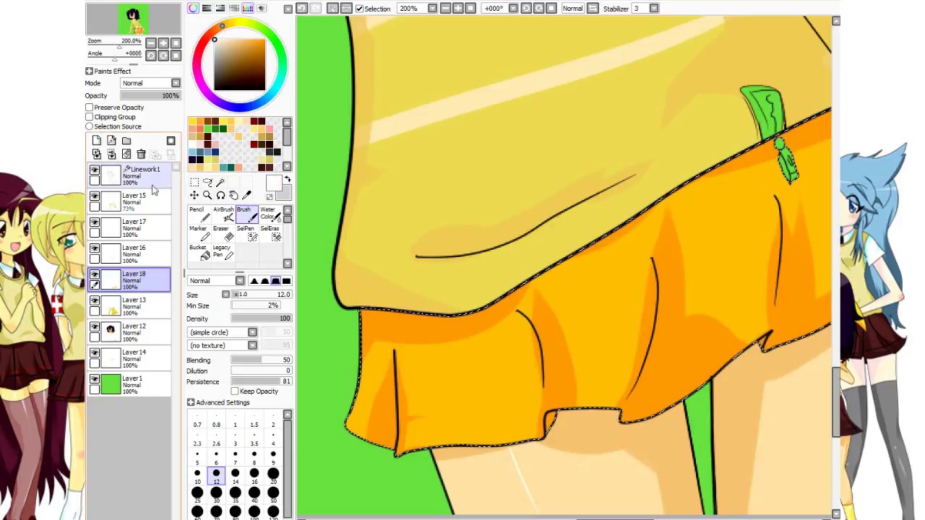
left_click(124, 305)
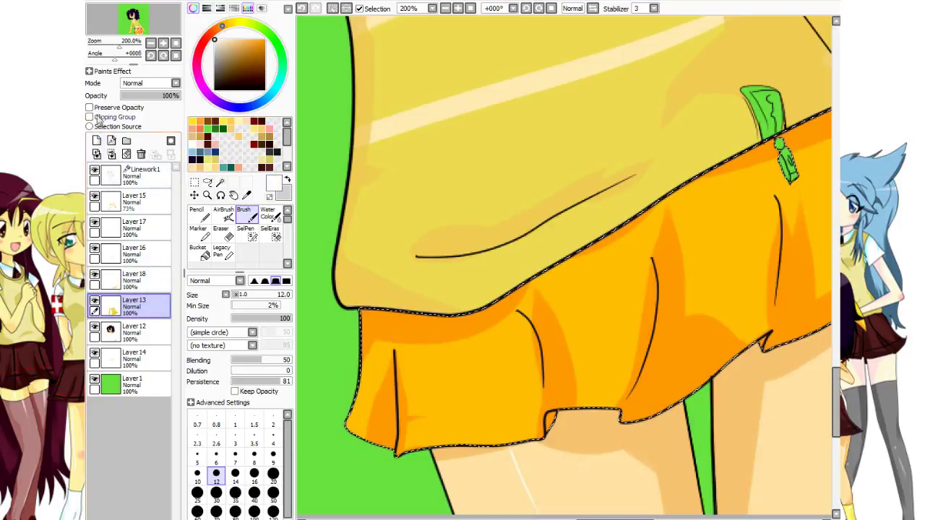
left_click(96, 140)
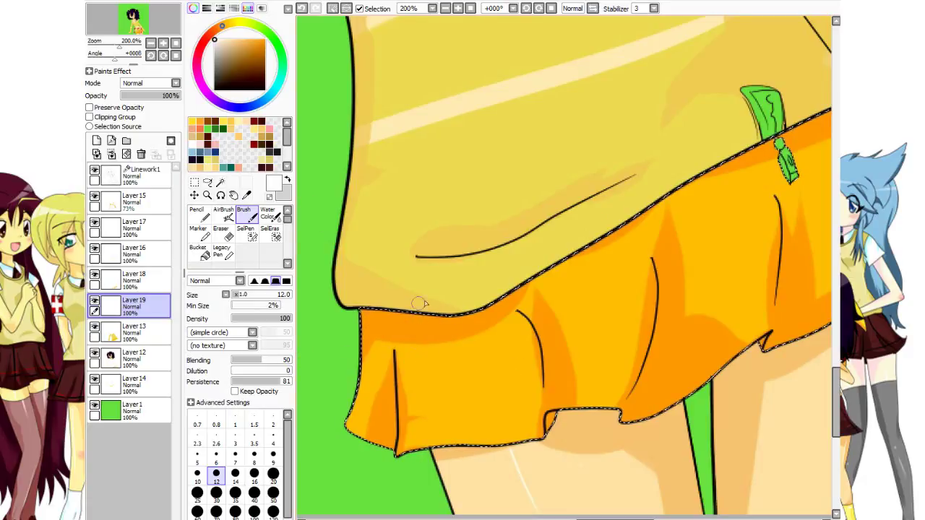
left_click_drag(431, 347, 434, 442)
mouse_move(494, 358)
left_mouse_down()
mouse_move(431, 349)
mouse_move(609, 339)
left_mouse_up()
mouse_move(752, 299)
left_mouse_down()
mouse_move(475, 366)
mouse_move(468, 358)
mouse_move(526, 351)
left_mouse_up()
Undo the last stroke and paint a white stripe following the skirt's hem across the folds.
scroll(519, 341, "down", 5)
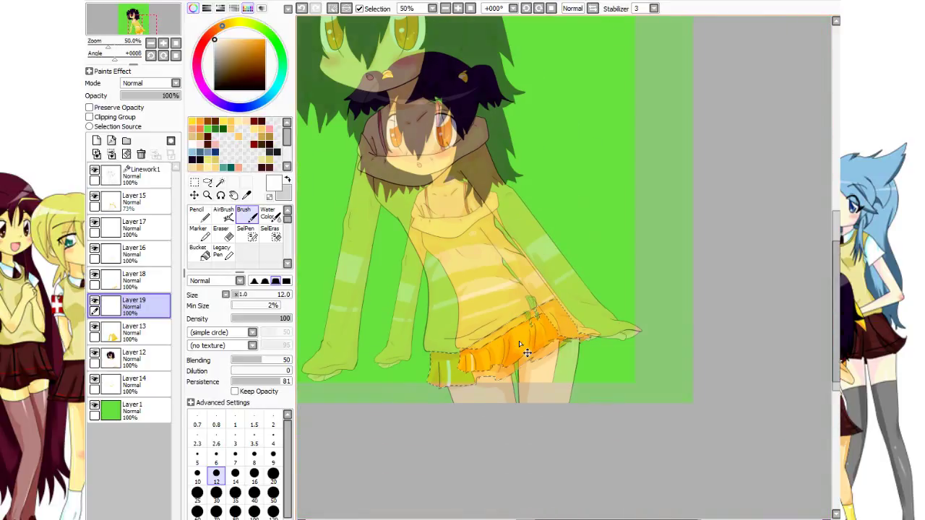
scroll(519, 341, "down", 1)
scroll(519, 341, "up", 3)
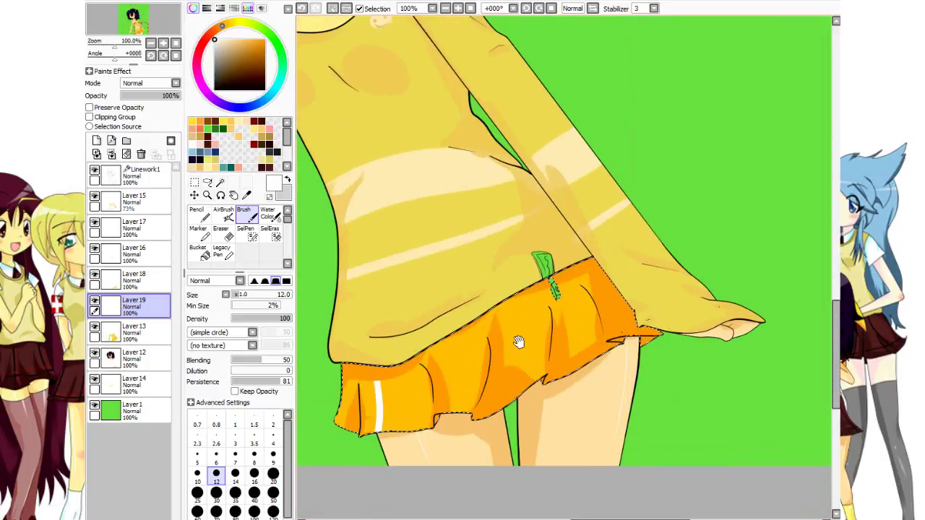
left_click_drag(519, 342, 458, 270)
left_click_drag(427, 353, 490, 296)
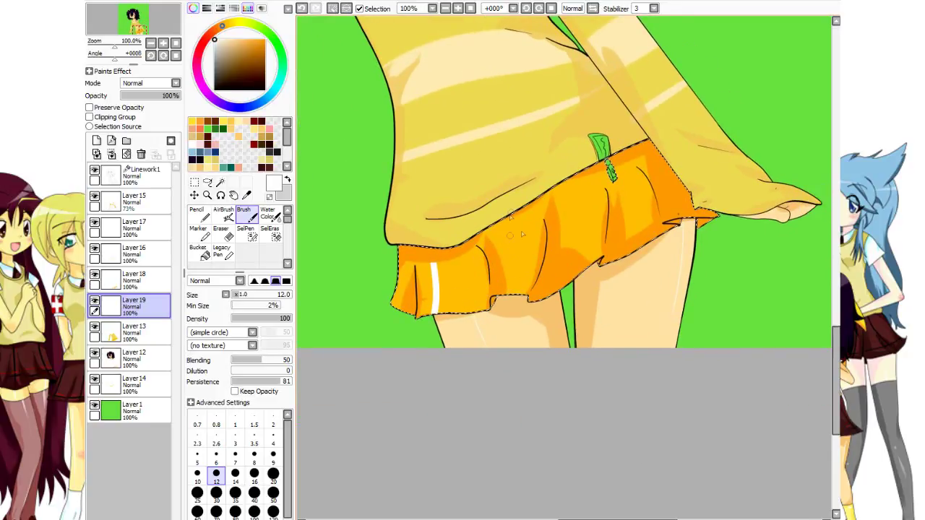
key("ctrl+z")
mouse_move(395, 292)
left_mouse_down()
mouse_move(463, 306)
mouse_move(488, 289)
left_mouse_up()
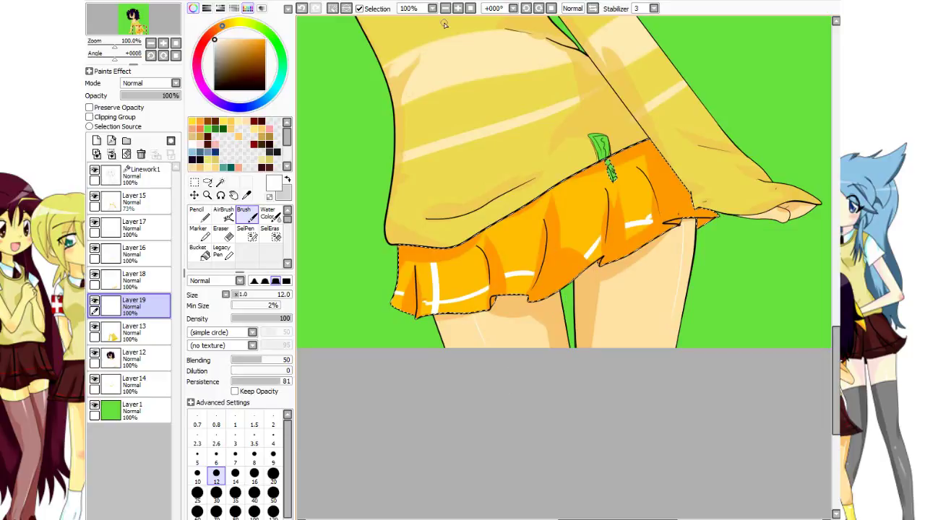
Lower the opacity of the skirt shading layer, Layer18, to 50%.
left_click(134, 280)
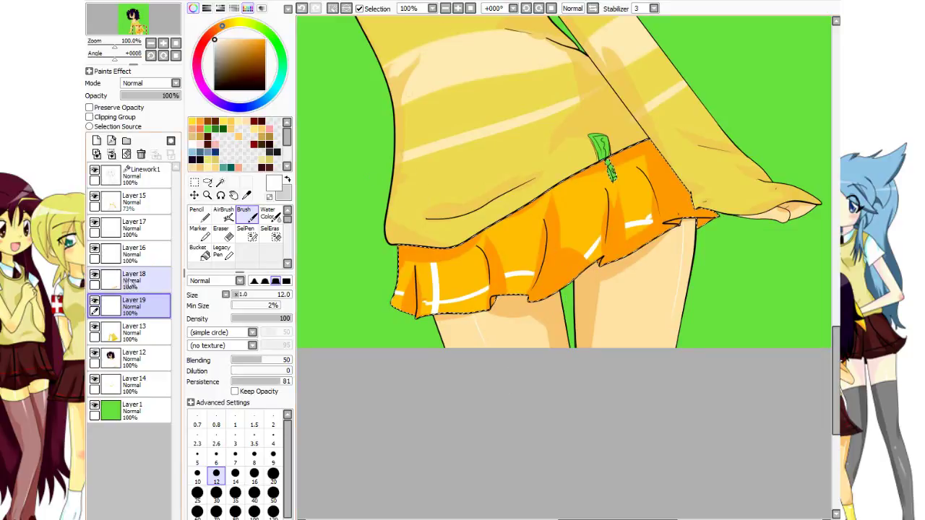
left_click(171, 98)
left_click_drag(165, 97, 158, 94)
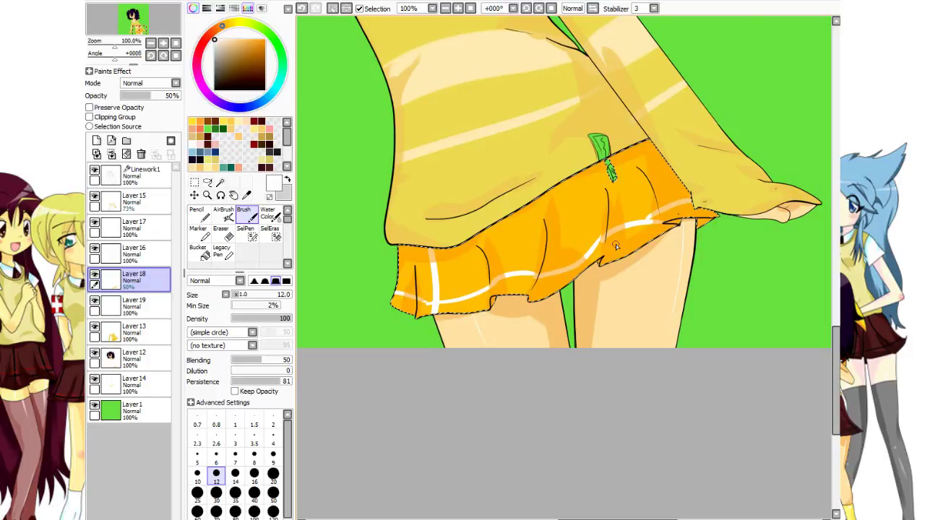
Lower the opacity of the white stripe layer, Layer19, to 64%.
scroll(616, 246, "up", 3)
scroll(616, 247, "down", 2)
scroll(616, 247, "down", 5)
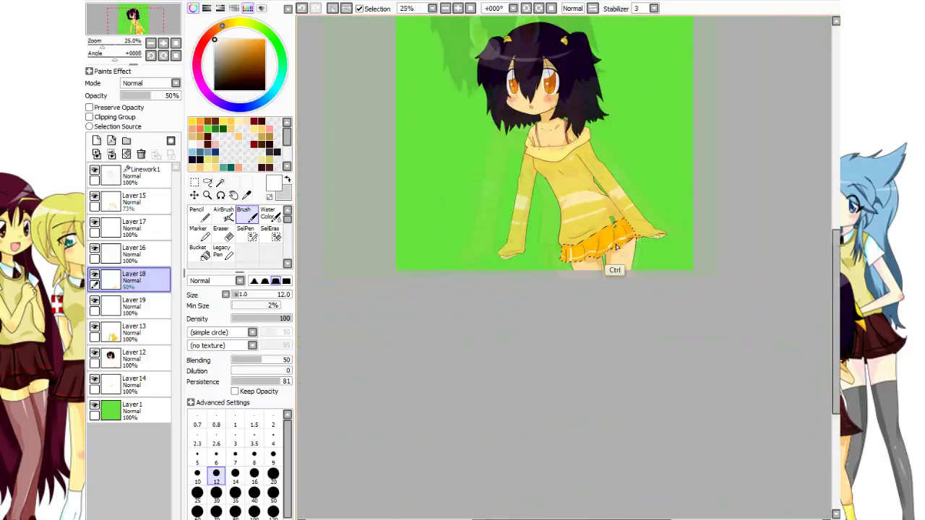
scroll(616, 246, "up", 4)
scroll(616, 247, "up", 1)
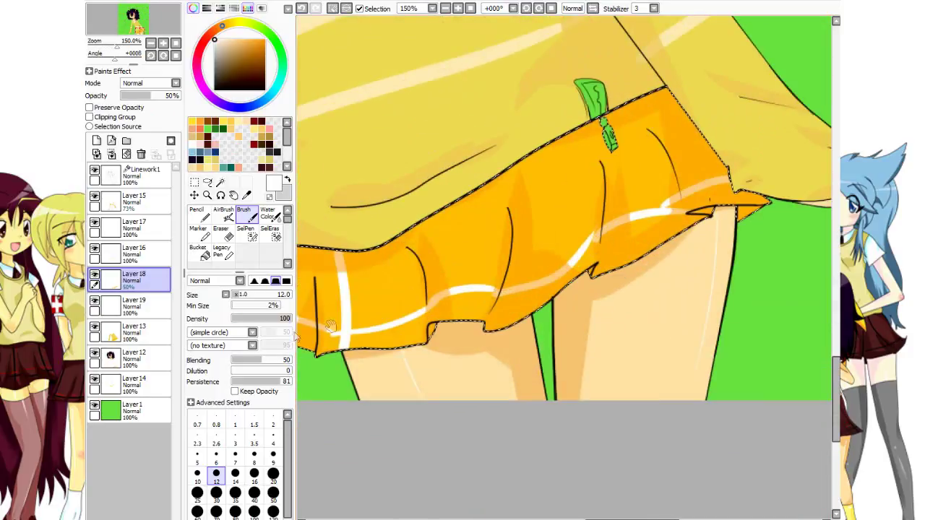
left_click_drag(330, 325, 403, 301)
left_click(154, 308)
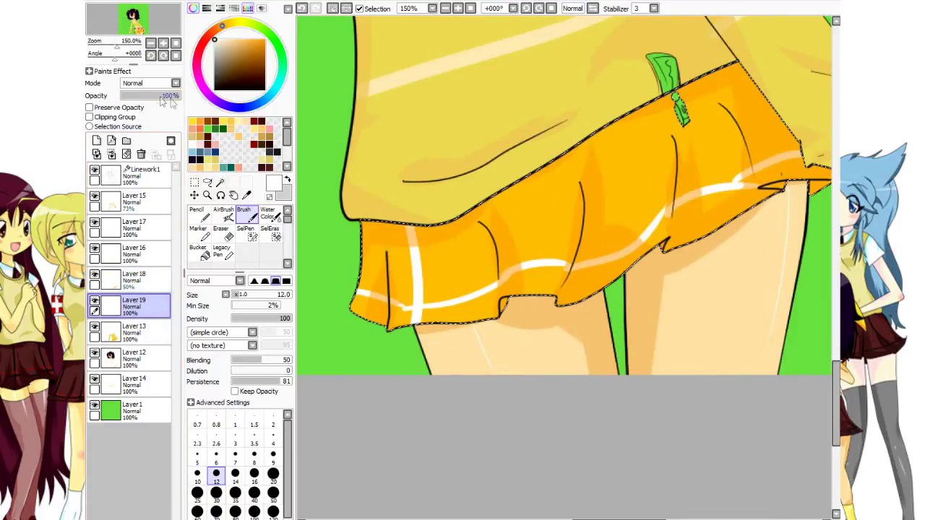
left_click_drag(172, 95, 164, 94)
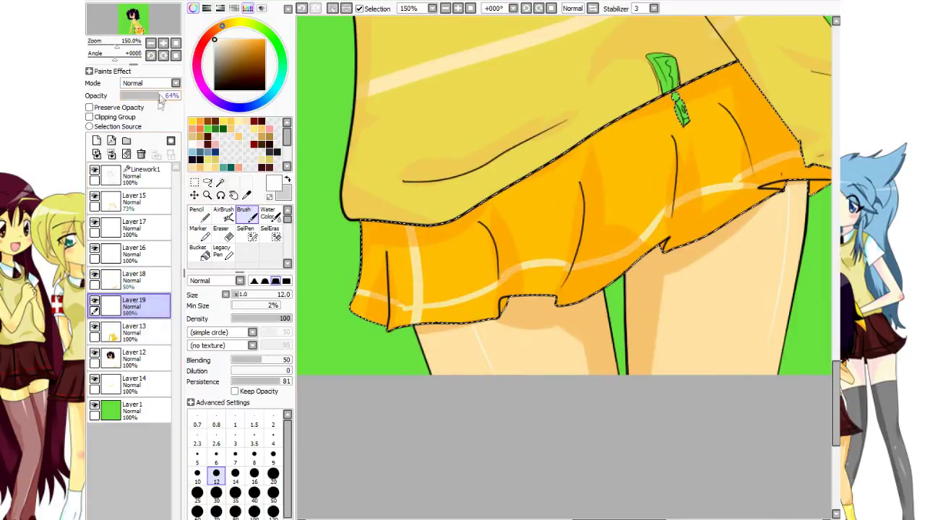
Switch to the Eraser at size 30 on Layer19 and review the striped skirt against the whole figure.
left_click_drag(604, 244, 455, 249)
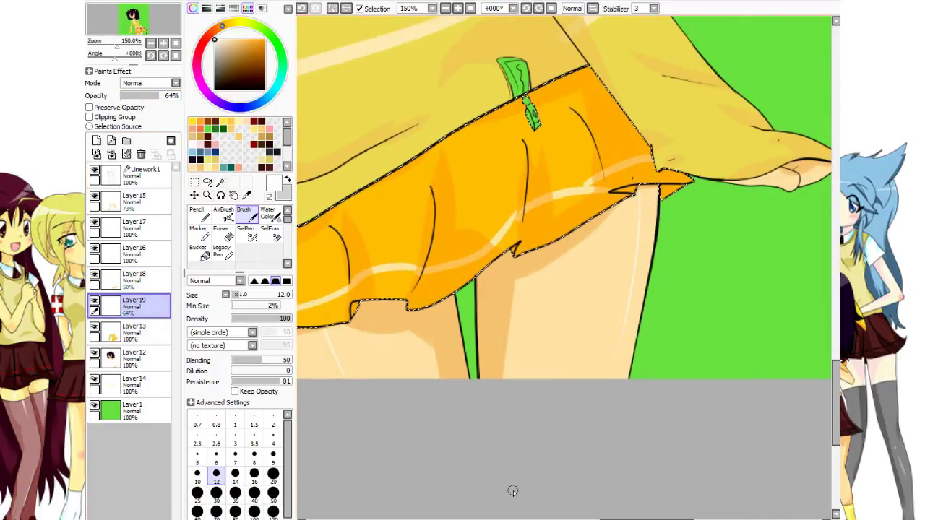
key("e")
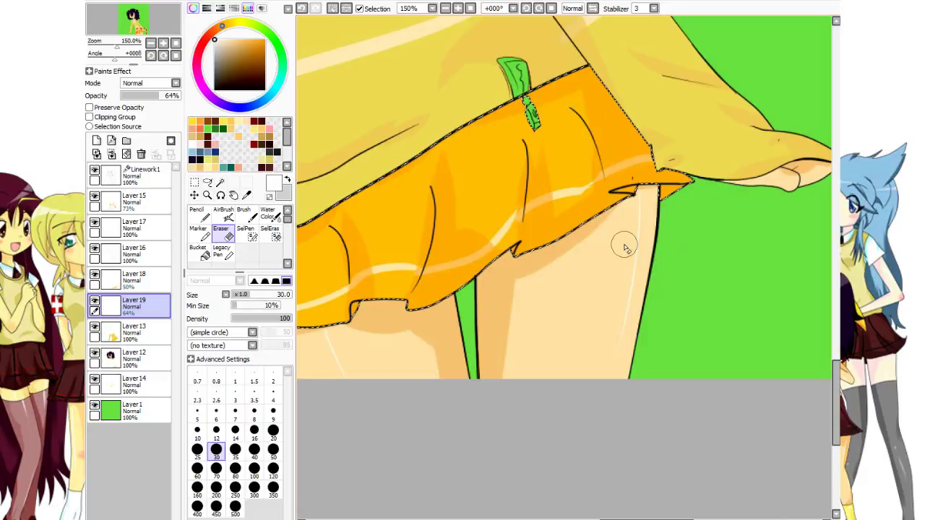
scroll(625, 247, "down", 4)
scroll(625, 247, "up", 1)
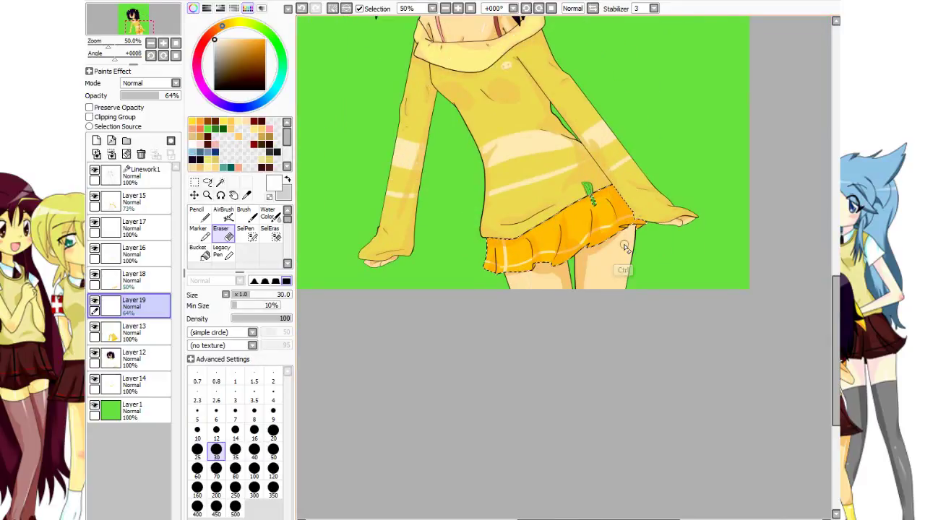
Switch to the Brush at size 12 and clear the selection around the skirt.
key("b")
left_click_drag(499, 155, 477, 245)
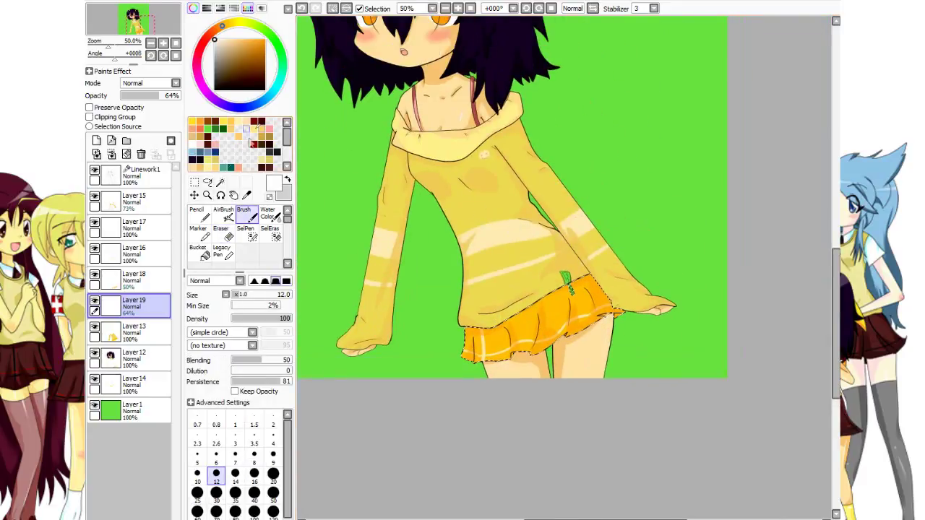
left_click(194, 182)
left_click(437, 214)
Sample the sweater's yellow and touch up the gap in the waist outline on Layer13 with the Brush at size 8.
scroll(453, 225, "up", 4)
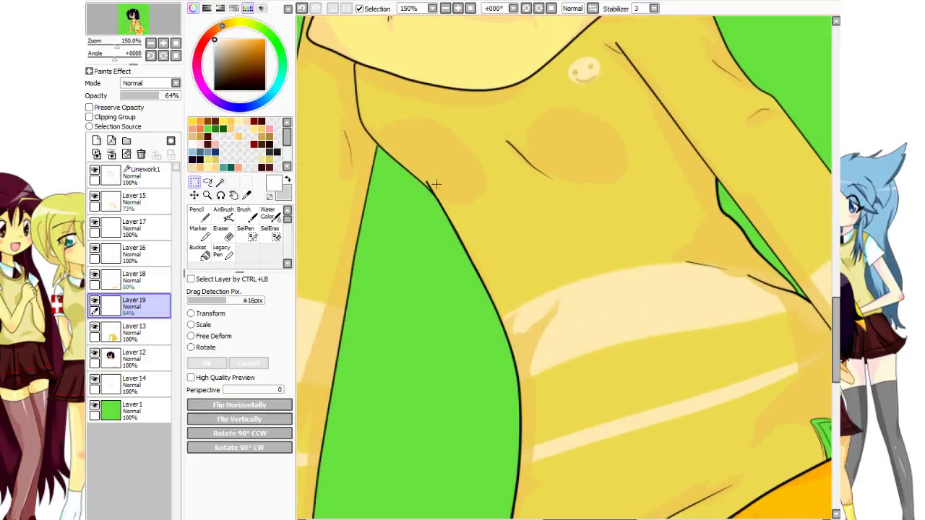
scroll(439, 198, "up", 3)
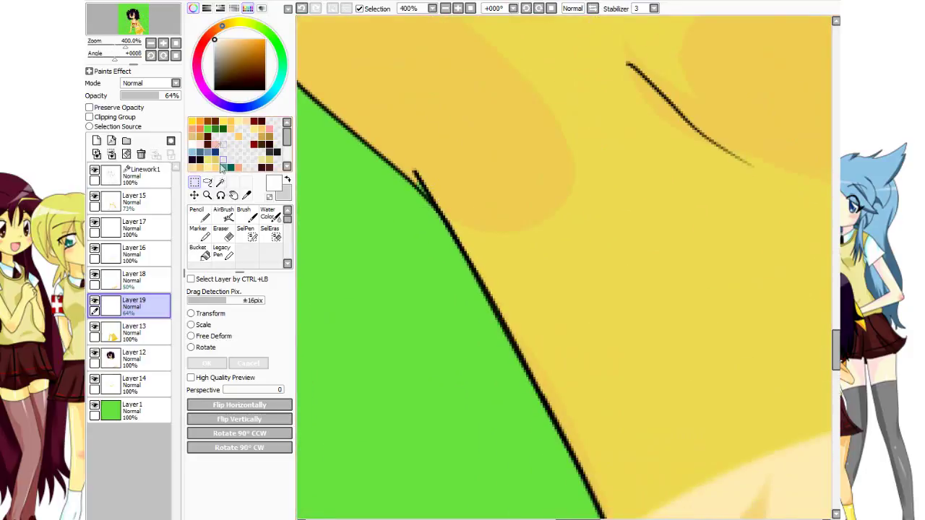
left_click(247, 195)
left_click(454, 192)
left_click(246, 216)
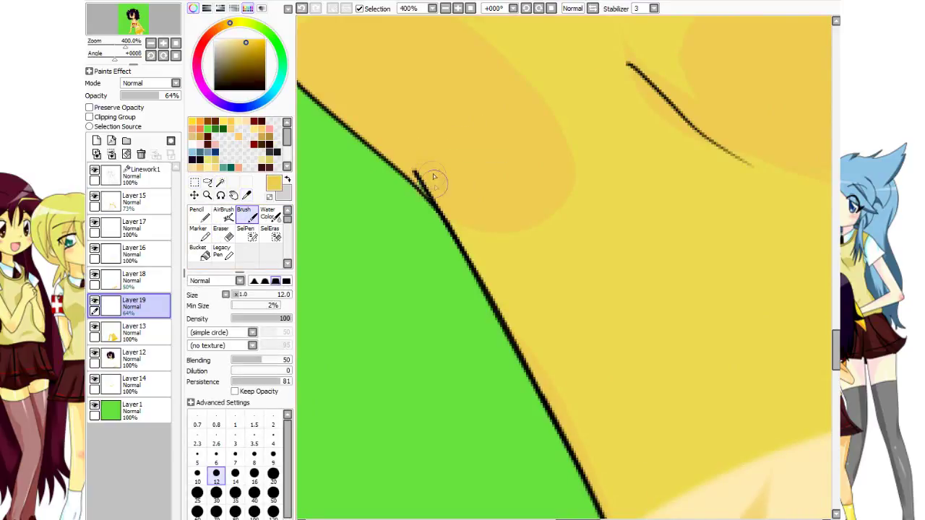
key("bracketleft")
key("bracketleft")
key("bracketleft")
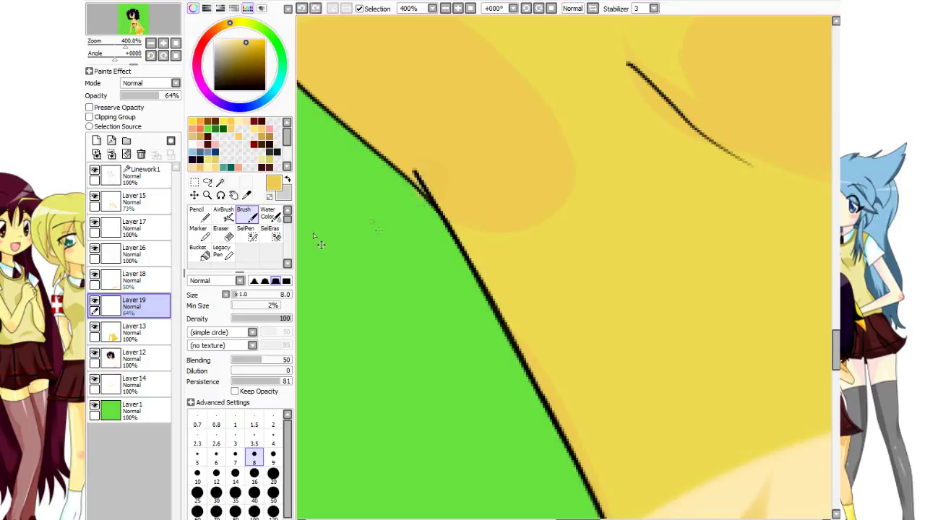
left_click(140, 334)
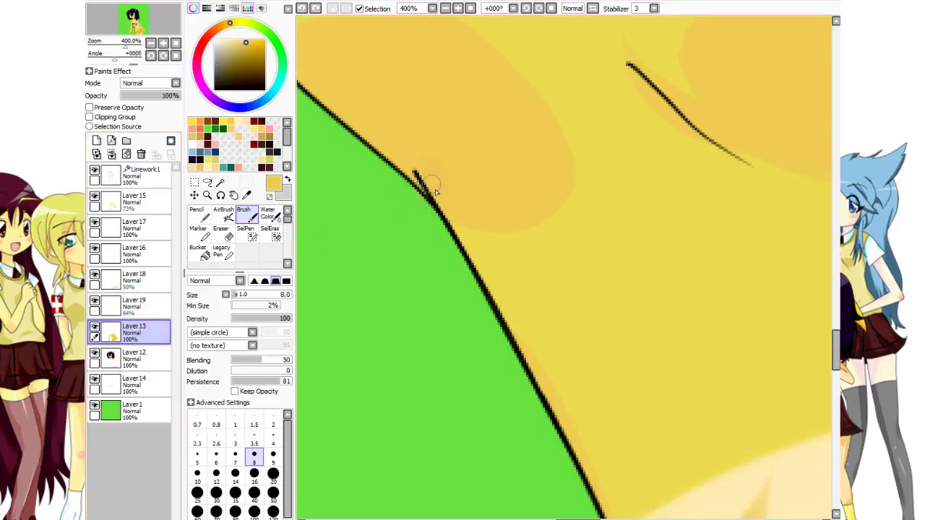
left_click_drag(422, 175, 431, 189)
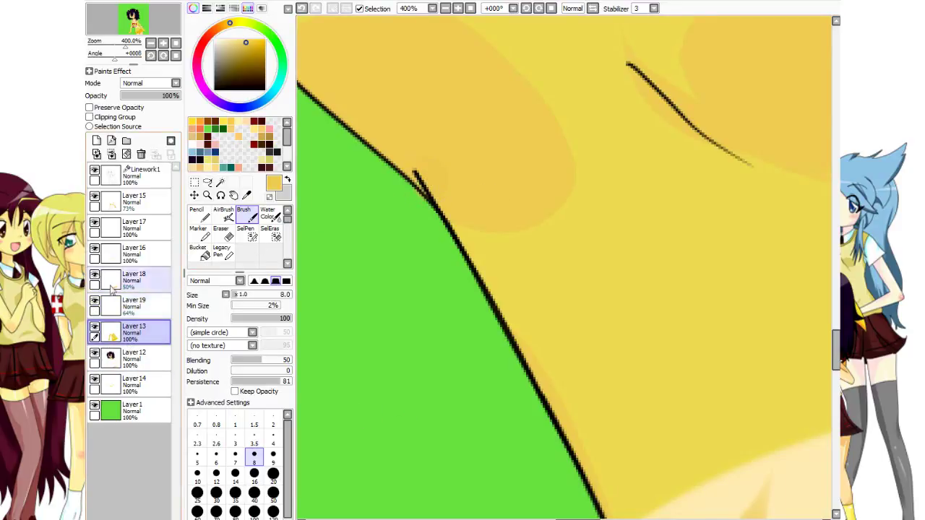
Return to Layer19 and examine the waist outline and the skirt's waistband up close for uncoloured spots.
left_click(150, 315)
key("e")
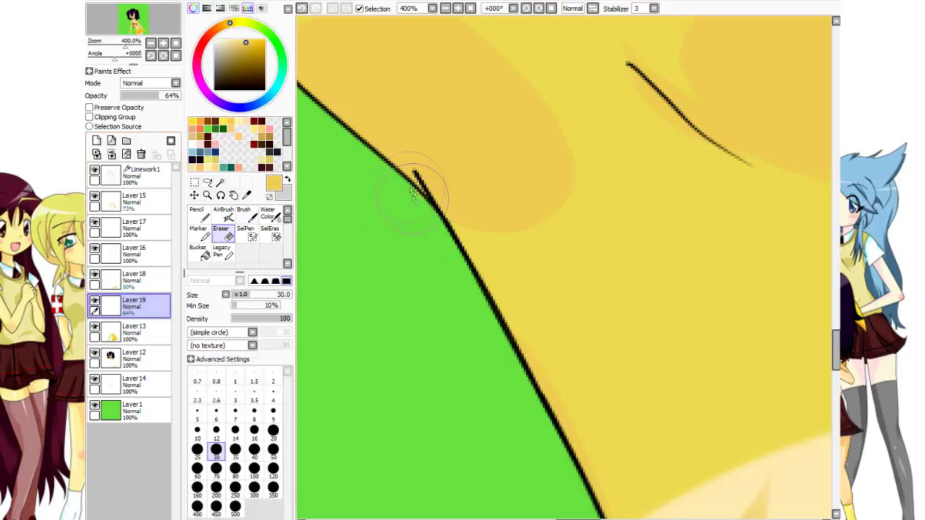
scroll(425, 197, "down", 6)
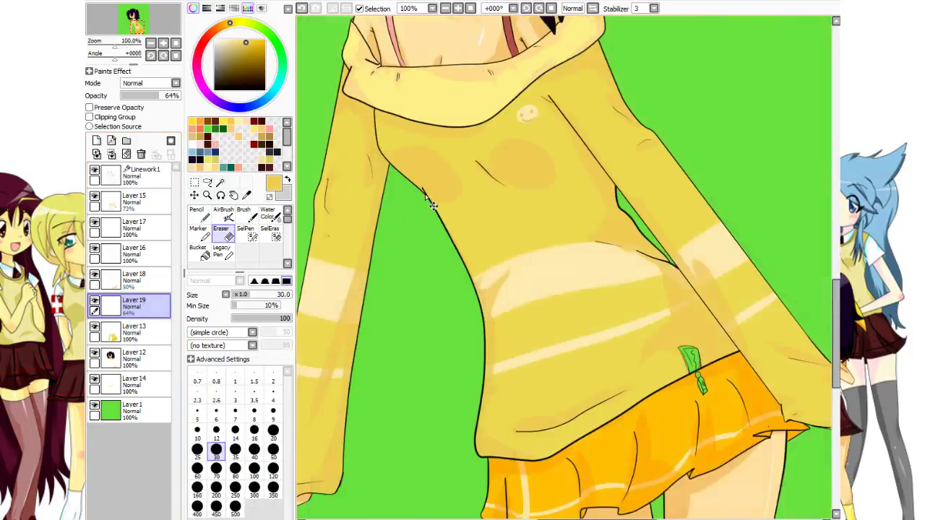
scroll(426, 197, "up", 1)
key("b")
mouse_move(662, 314)
left_mouse_down()
mouse_move(630, 300)
mouse_move(560, 225)
left_mouse_up()
scroll(560, 227, "up", 5)
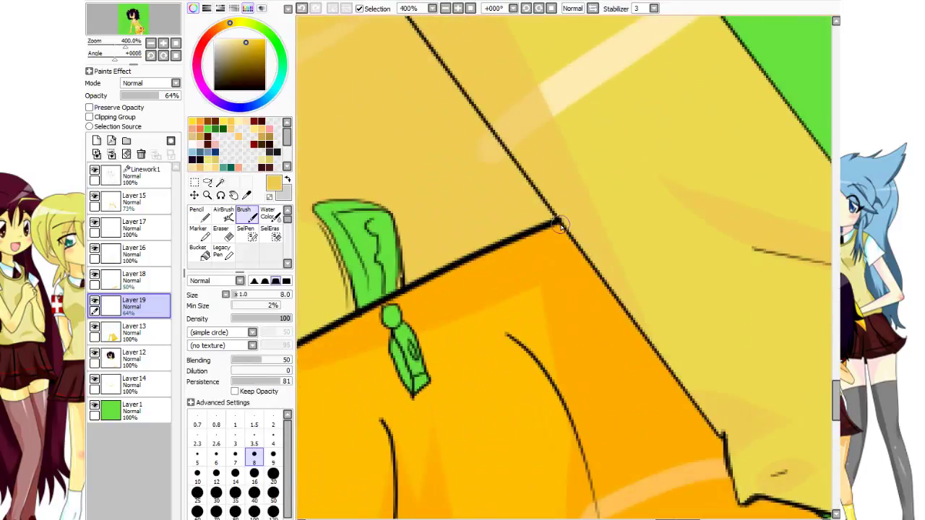
left_click_drag(517, 294, 558, 275)
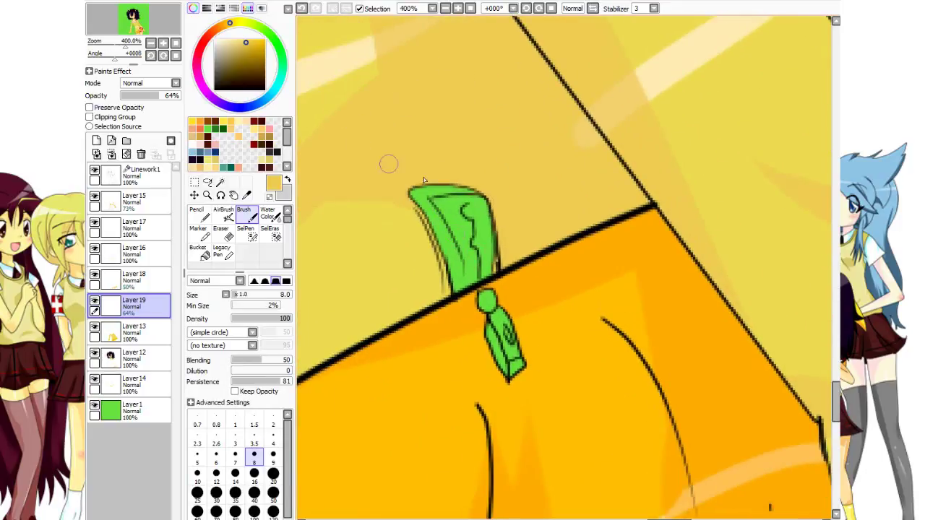
Add a layer above the green Layer1 and paint the tag and charm at the skirt's waistband white with the Brush at size 43.
left_click(130, 410)
left_click(96, 140)
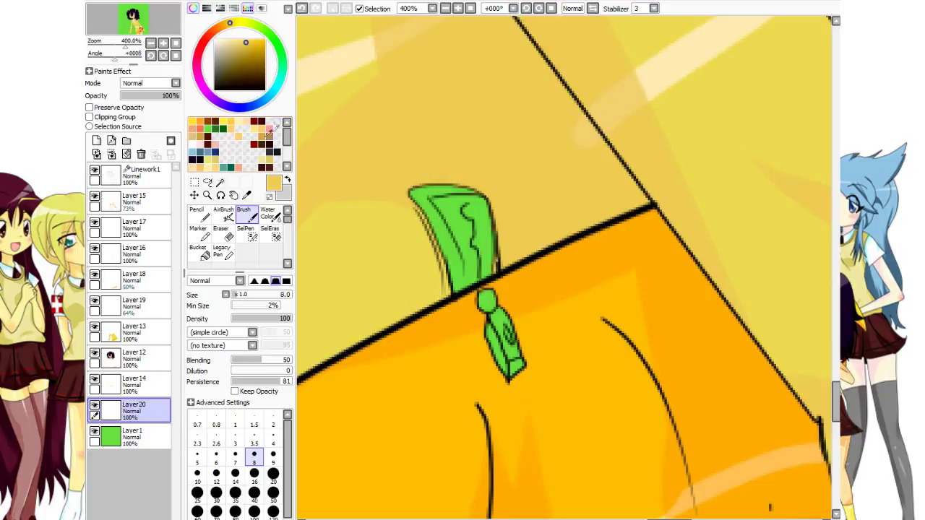
left_click_drag(235, 42, 215, 40)
left_click_drag(491, 263, 522, 265, "ctrl+alt")
mouse_move(460, 216)
left_mouse_down()
mouse_move(470, 182)
mouse_move(525, 367)
left_mouse_up()
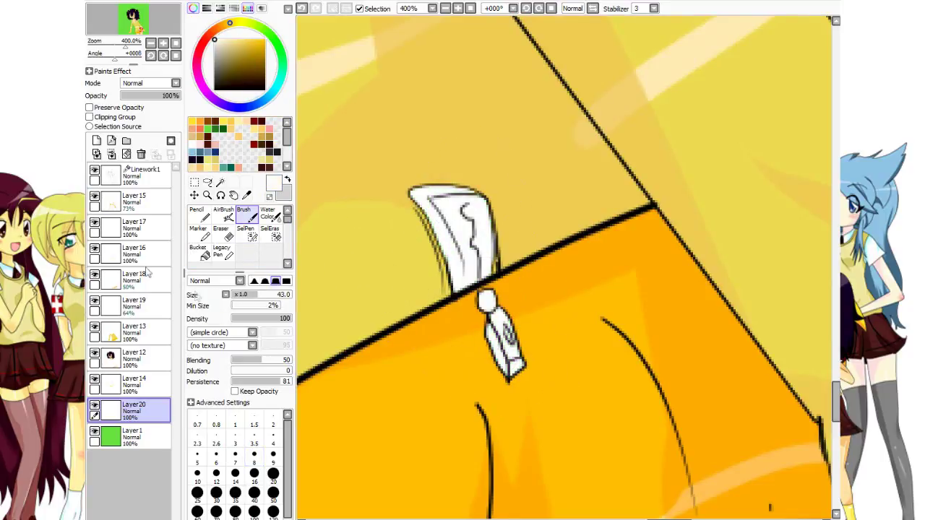
Add a layer above Layer20 and shade the white tag and charm in pale cream with the Brush at size 6.
left_click(96, 141)
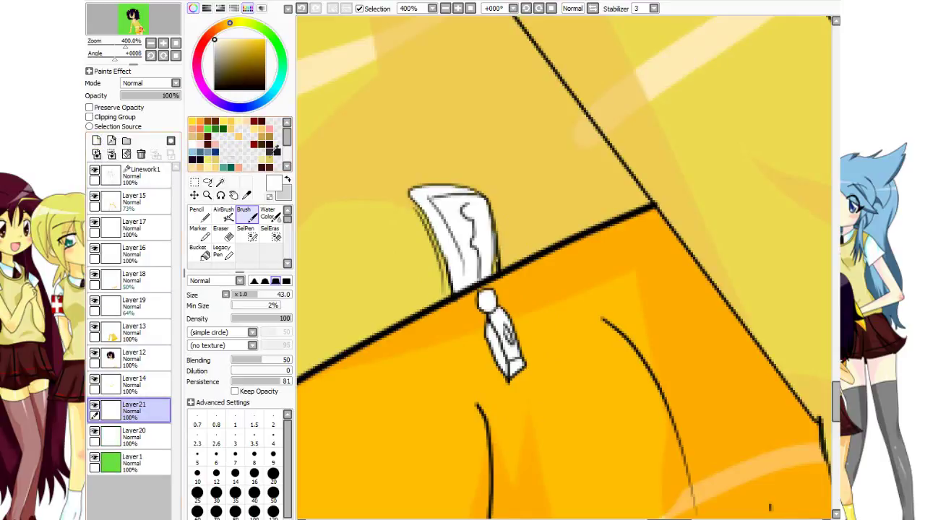
left_click(226, 40)
left_click_drag(503, 181, 474, 184, "ctrl+alt")
left_click_drag(466, 220, 479, 261)
left_click_drag(428, 197, 462, 302)
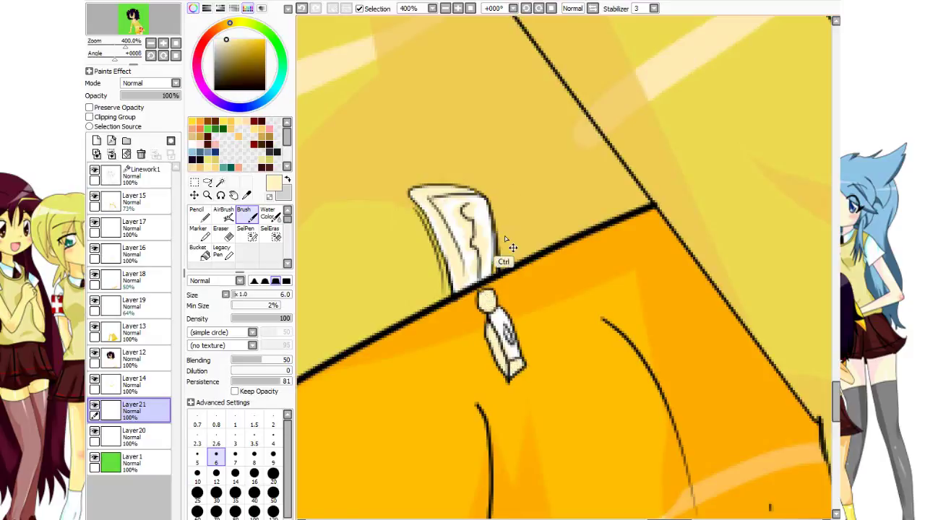
Merge the colour layers from Layer15 downward into Layer20 and hide the green background Layer1.
scroll(505, 240, "down", 6)
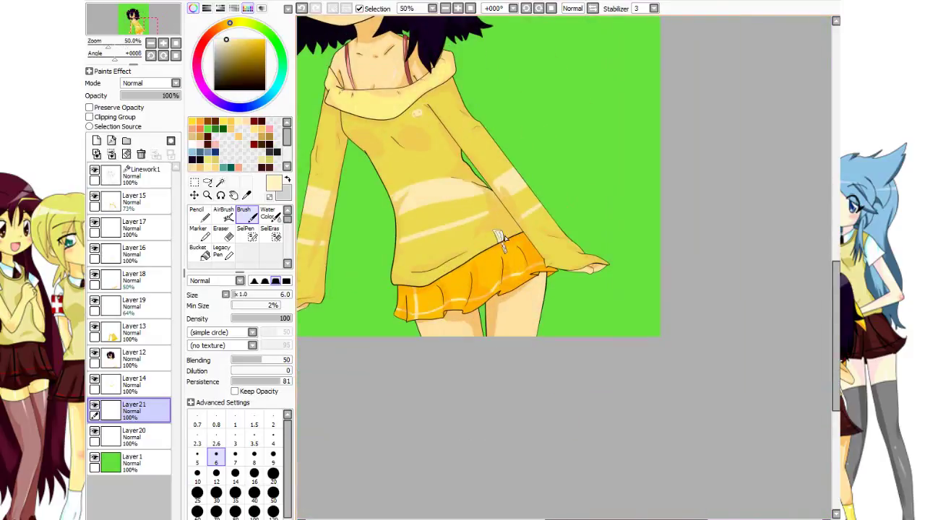
left_click_drag(365, 171, 465, 273)
left_click_drag(430, 158, 433, 270)
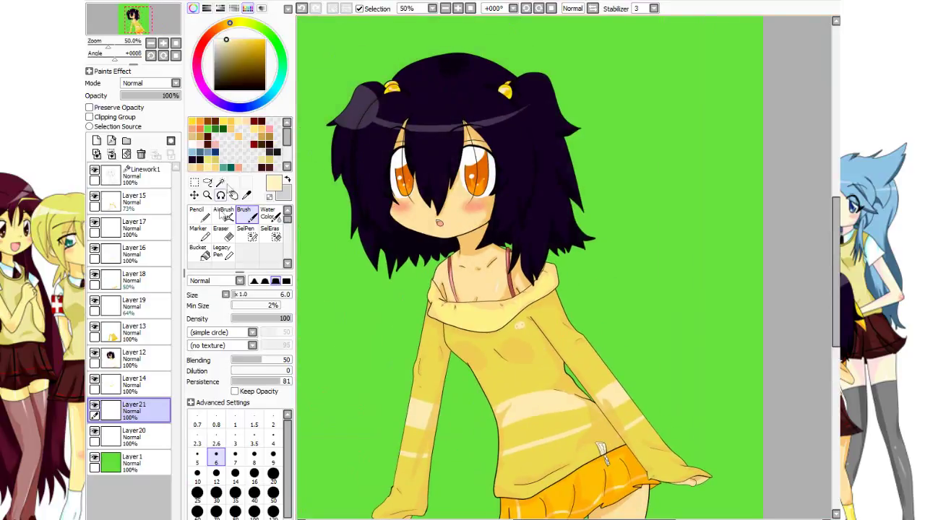
left_click(194, 182)
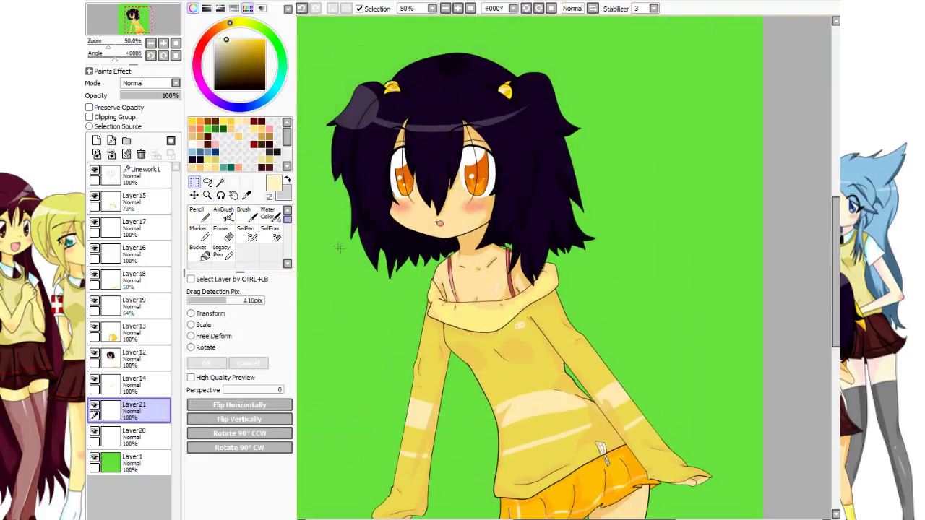
left_click(133, 203)
left_click(112, 156)
left_click(112, 156)
left_click(112, 156)
left_click(112, 156)
left_click(112, 156)
left_click(112, 156)
left_click(112, 156)
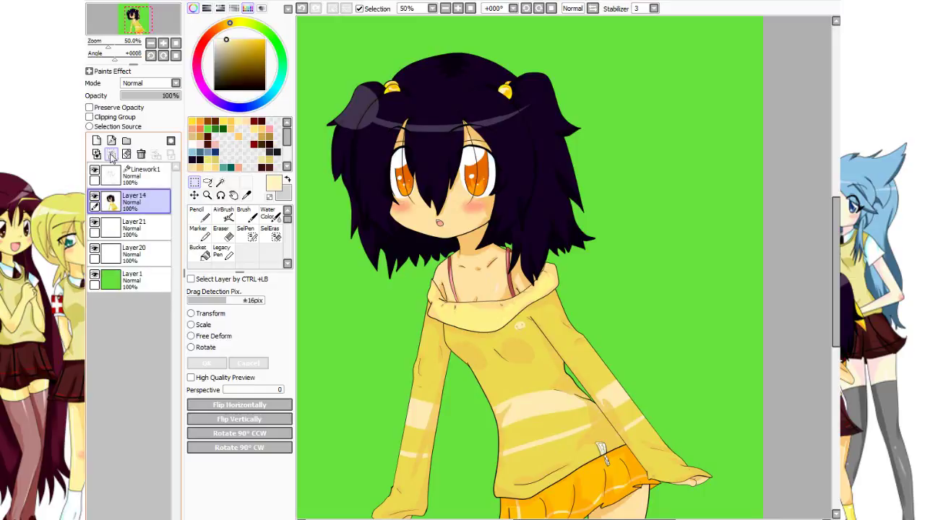
left_click(112, 156)
left_click(112, 156)
left_click(95, 222)
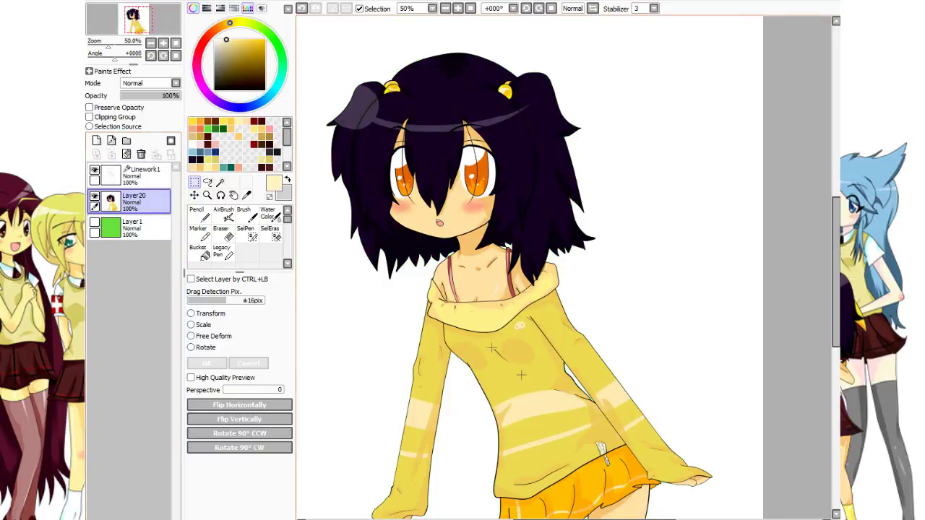
Review the coloured figure against the white canvas, from the hair down to the skirt.
scroll(712, 243, "up", 1)
scroll(713, 243, "down", 2)
scroll(712, 242, "up", 1)
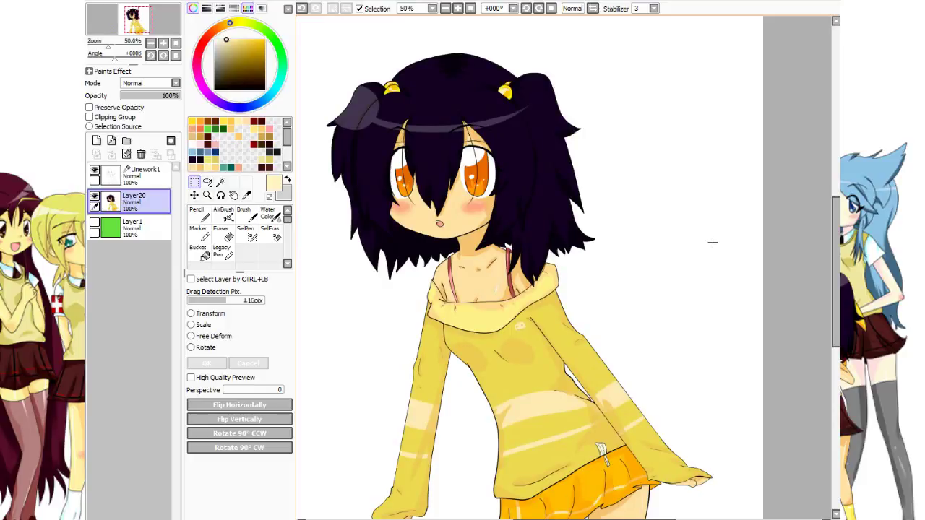
left_click_drag(577, 236, 565, 214)
left_click_drag(604, 259, 659, 208)
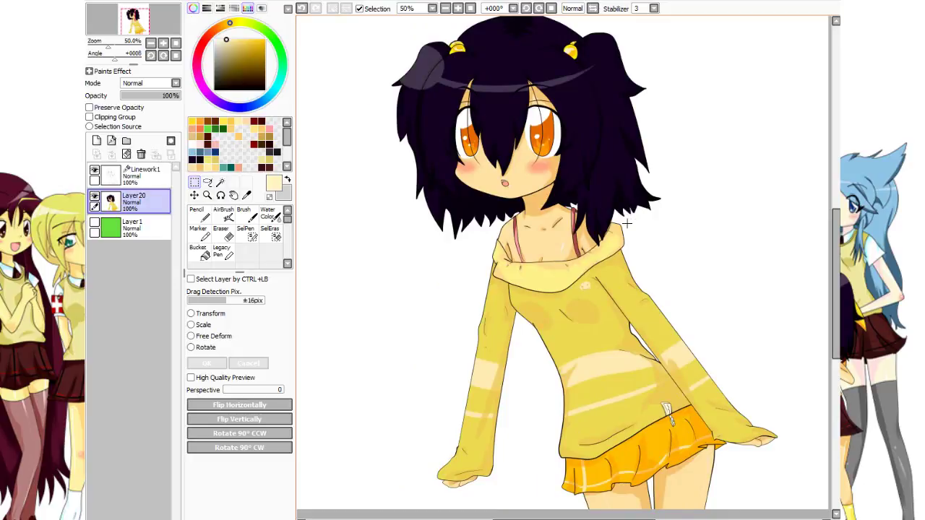
scroll(627, 224, "down", 1)
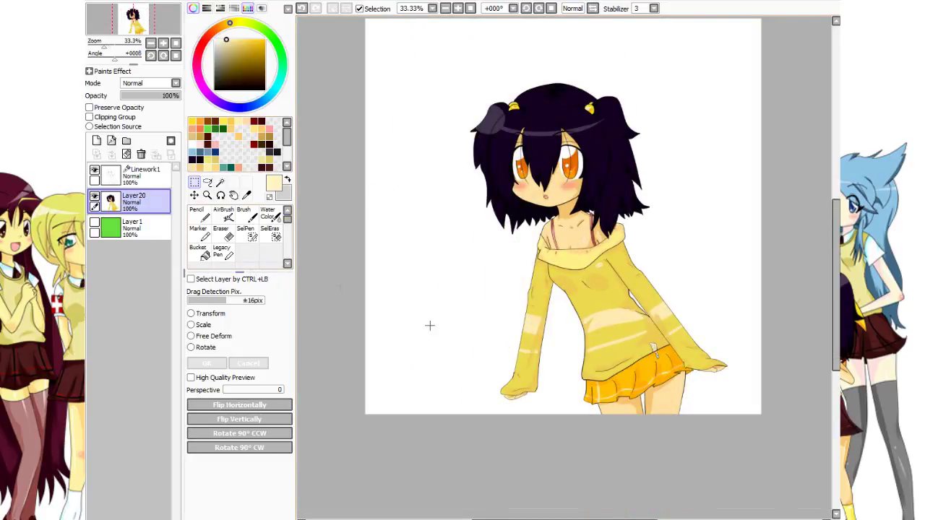
scroll(652, 453, "up", 1)
key("space")
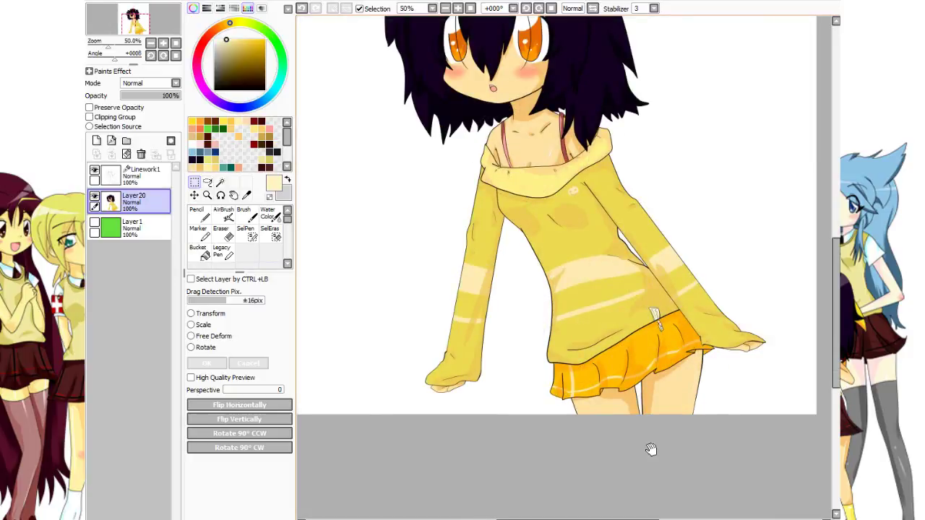
left_click_drag(596, 218, 597, 287)
left_click_drag(674, 263, 675, 285)
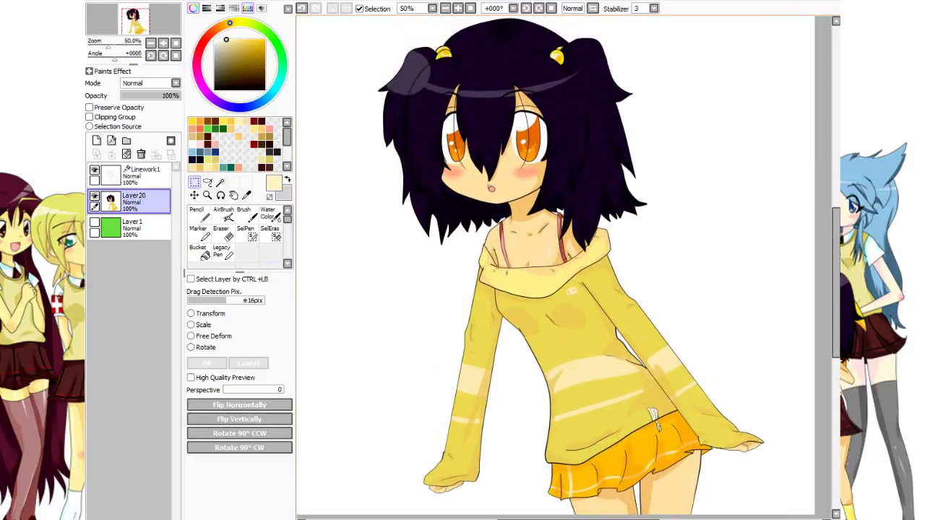